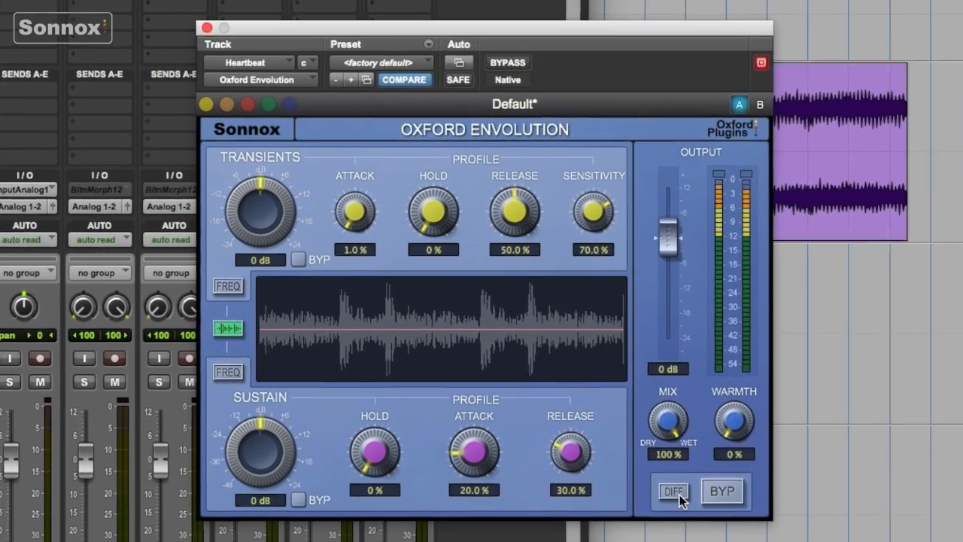
Step: Monitor the difference signal and shape the Heartbeat transients to +12.8 dB with attack 27.1%, hold 6.5%, release 80.4% and sensitivity 85.8%
click(656, 453)
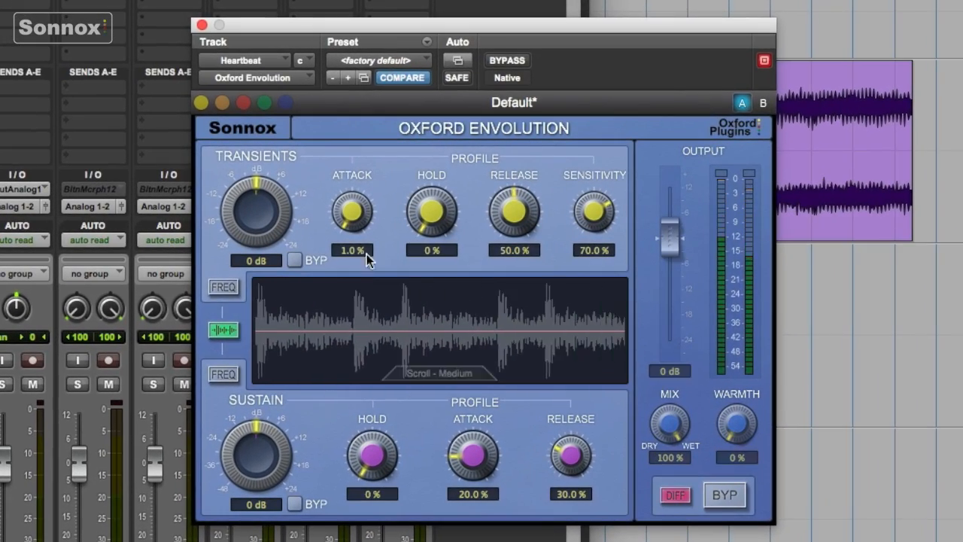
drag(252, 207, 271, 174)
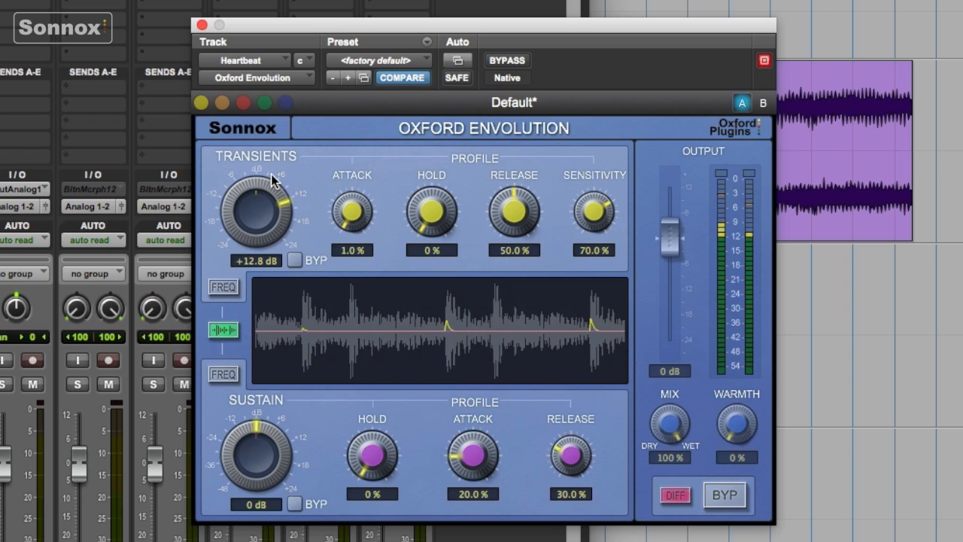
drag(352, 216, 357, 165)
drag(430, 210, 430, 206)
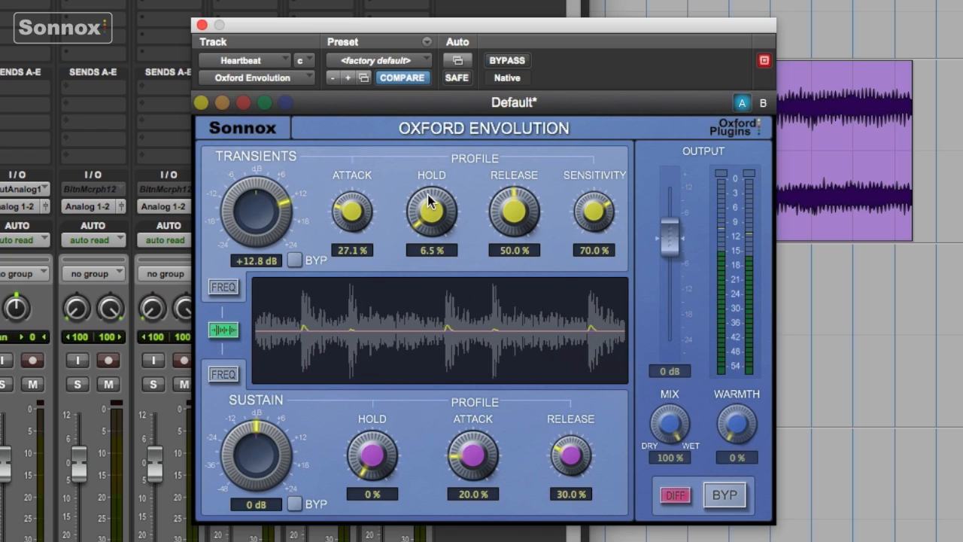
drag(509, 206, 515, 150)
drag(593, 215, 594, 189)
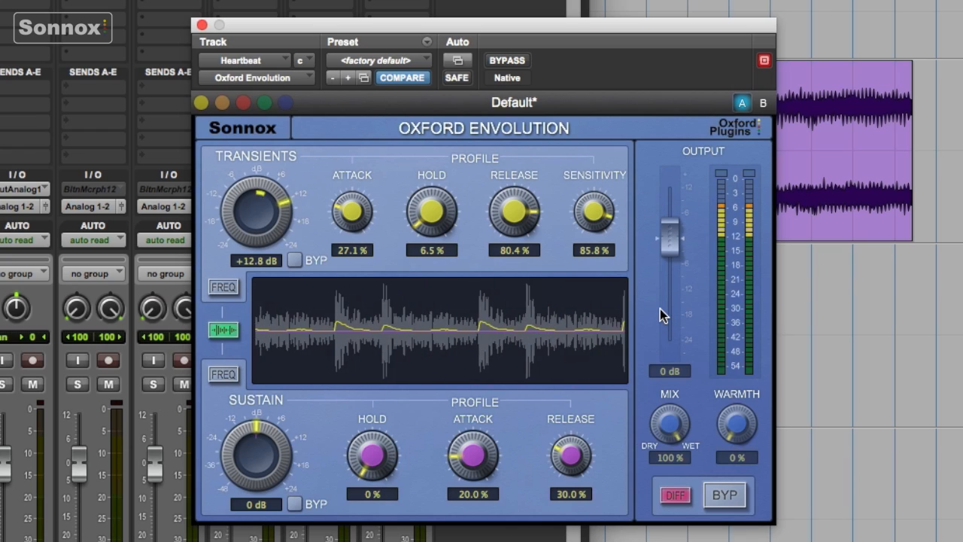
Step: Turn off difference monitoring, cut the Heartbeat sustain to -37.3 dB, and compare the result with the whole effect bypassed
click(678, 502)
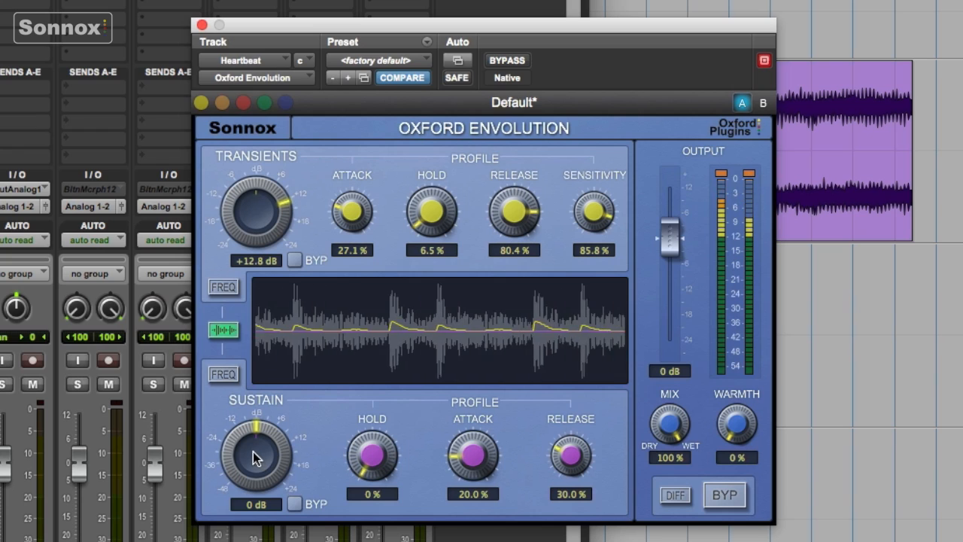
drag(256, 445, 220, 494)
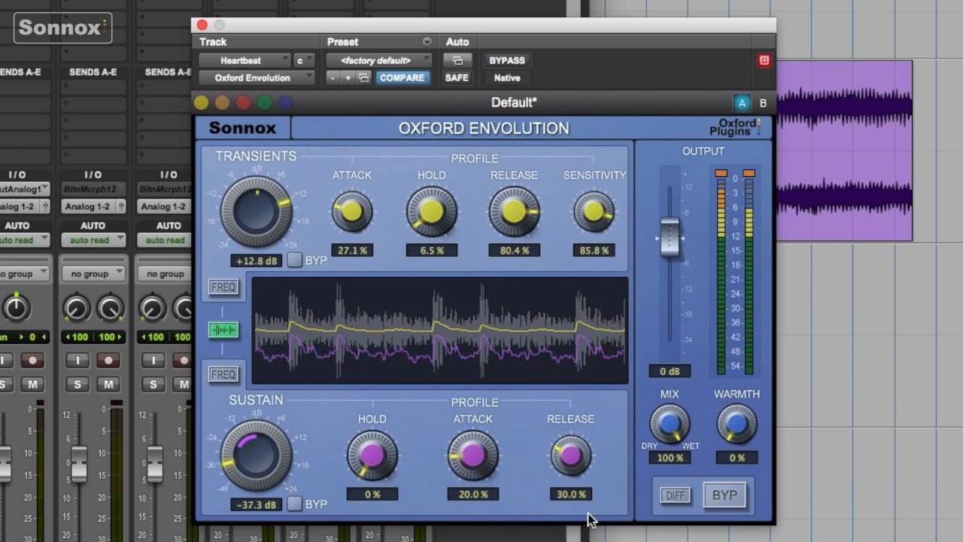
click(730, 502)
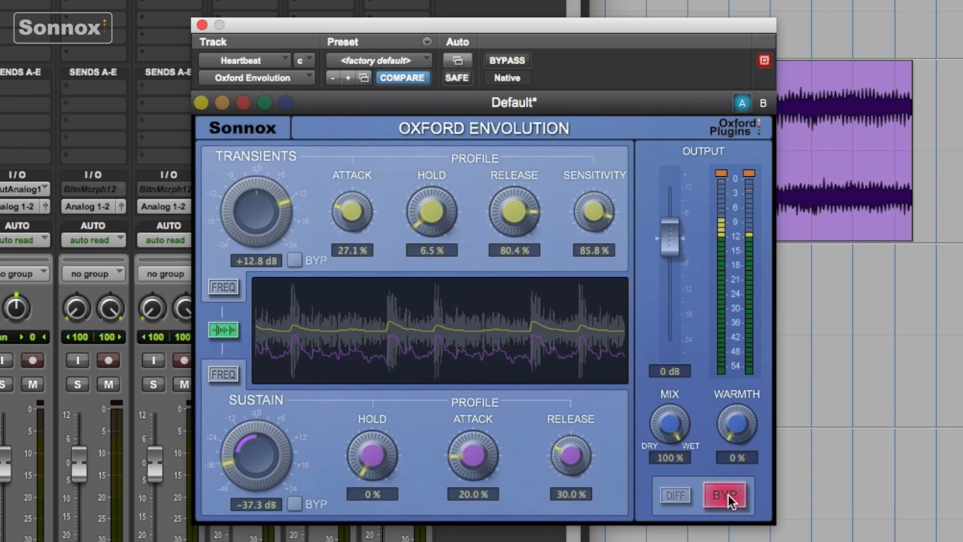
click(728, 499)
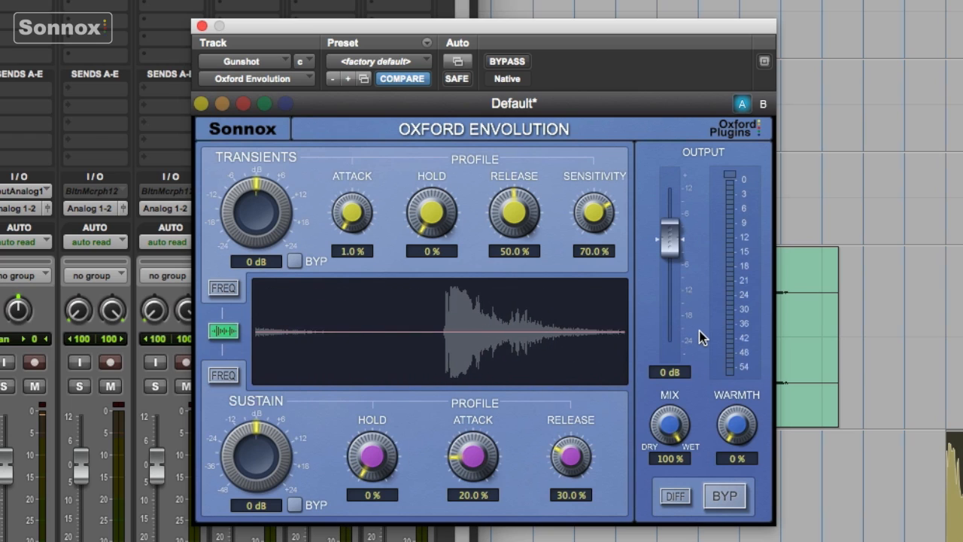
Step: Cut the Gunshot transients to -24.0 dB with attack 100%, release 85.5% and sensitivity 75.4%
drag(258, 211, 193, 316)
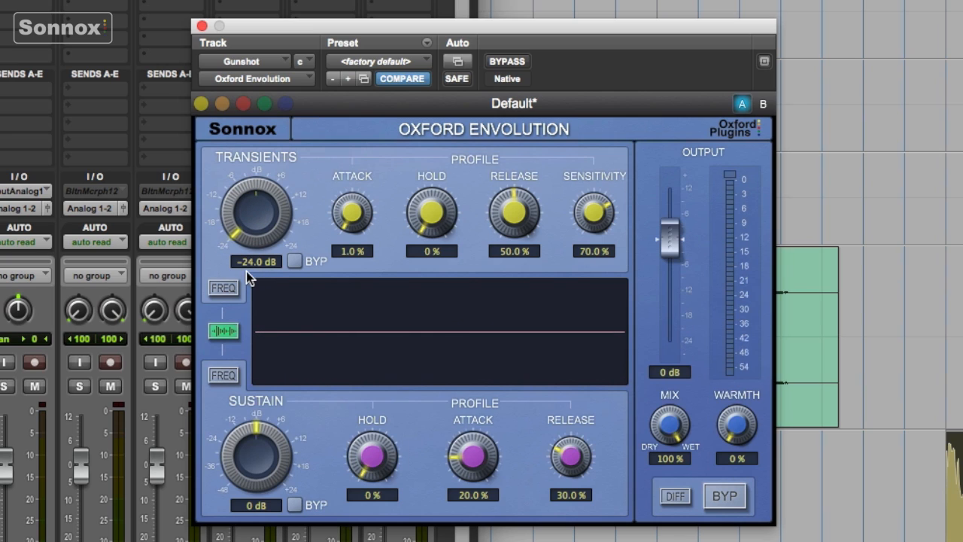
drag(353, 217, 393, 4)
drag(511, 164, 516, 141)
drag(593, 214, 594, 203)
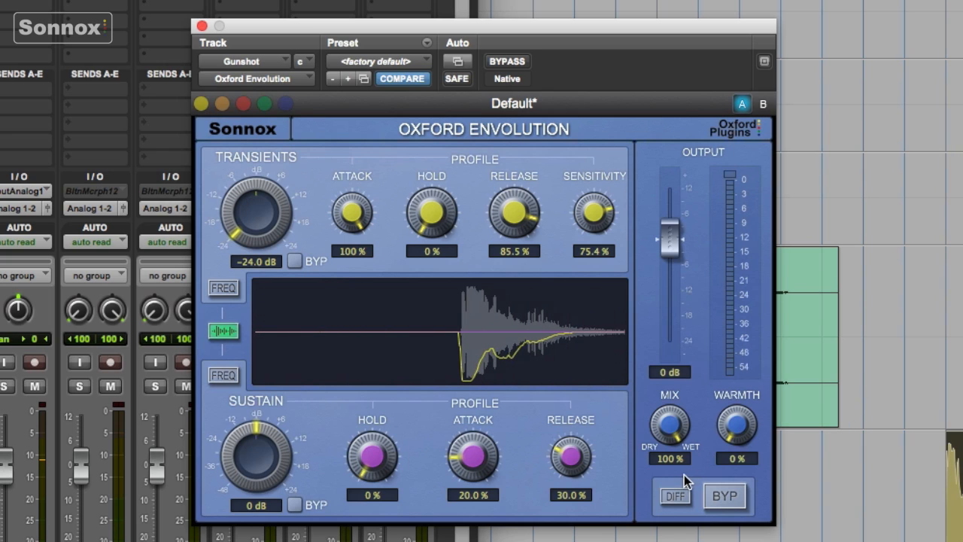
Step: Tilt the transient frequency response by +55.1% at 86.0 Hz so the lows are processed less
click(224, 289)
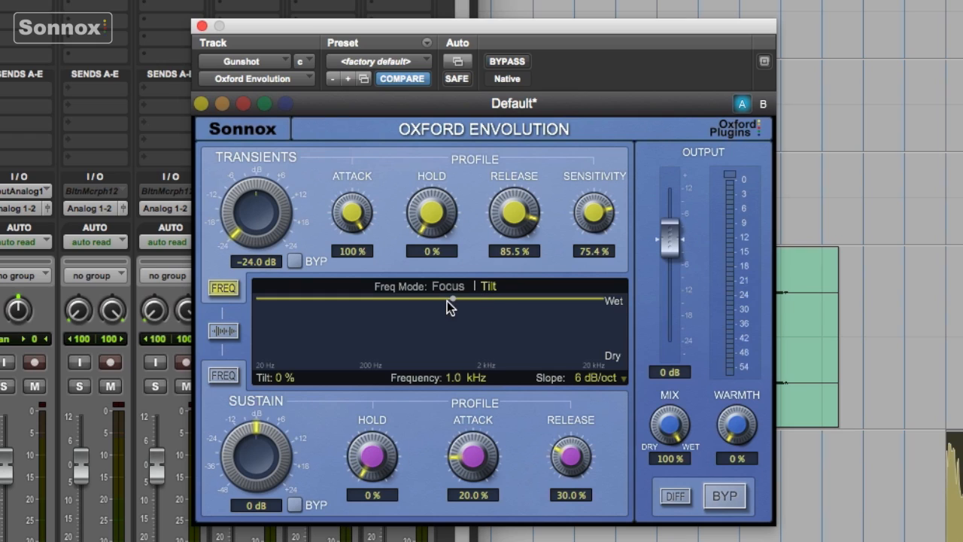
drag(354, 298, 330, 302)
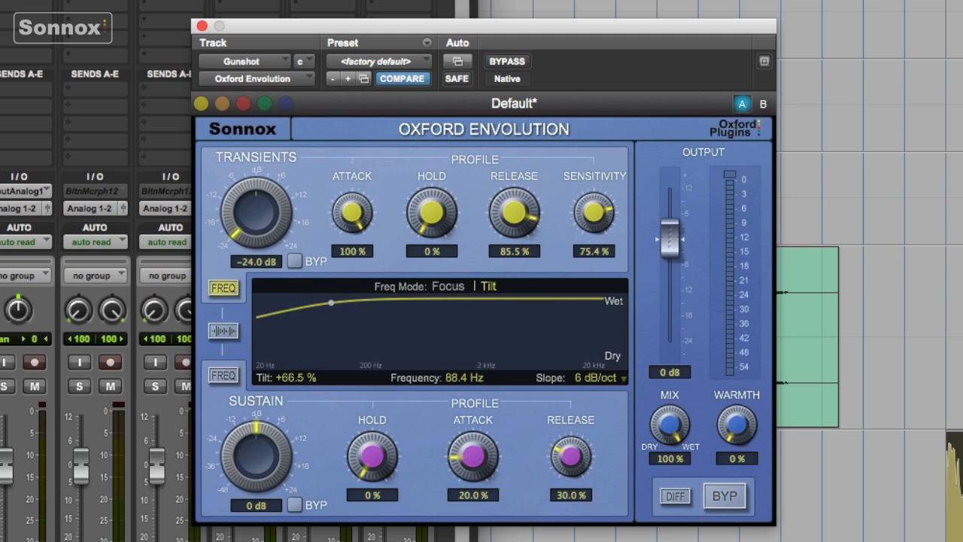
drag(331, 303, 329, 303)
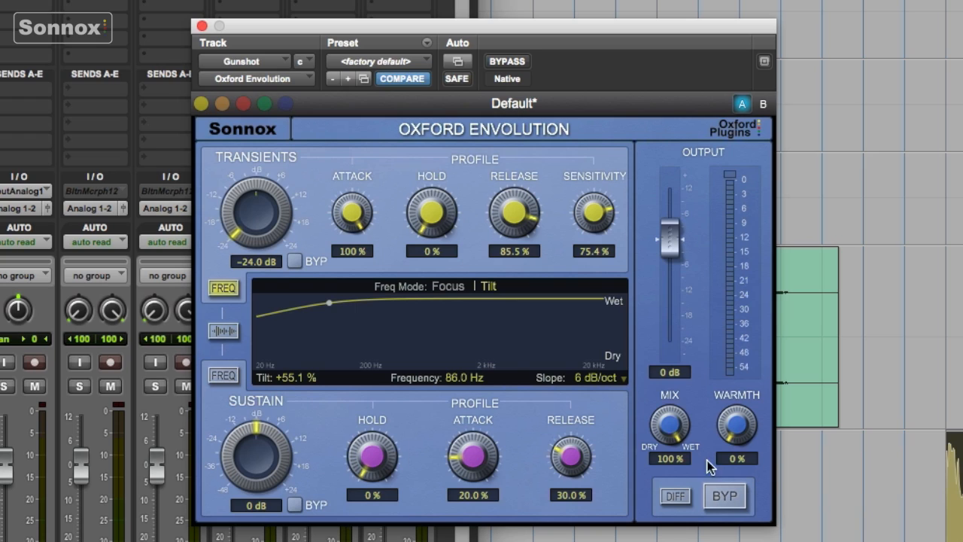
Step: Bypass the transients section and boost the Gunshot sustain to +6.6 dB with a release of 41.3%
click(294, 260)
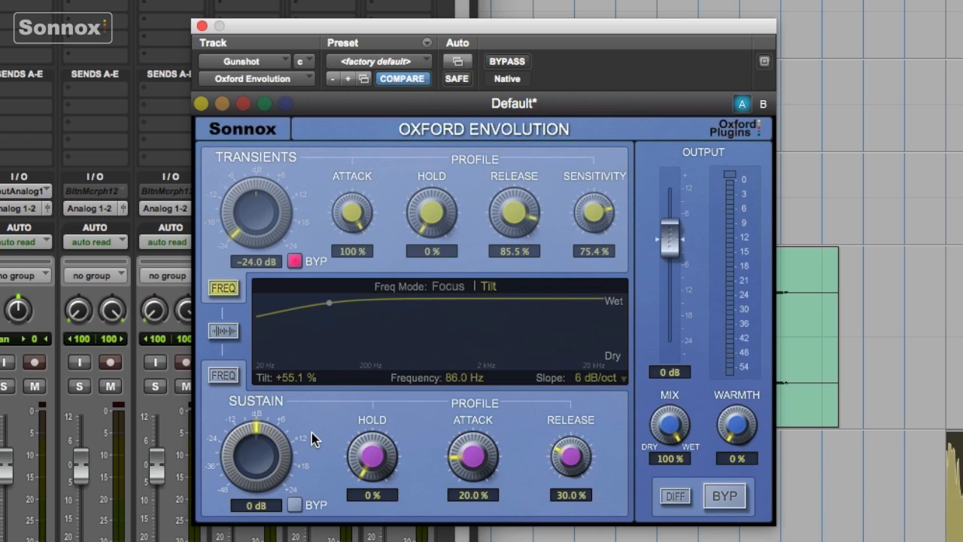
drag(256, 460, 264, 434)
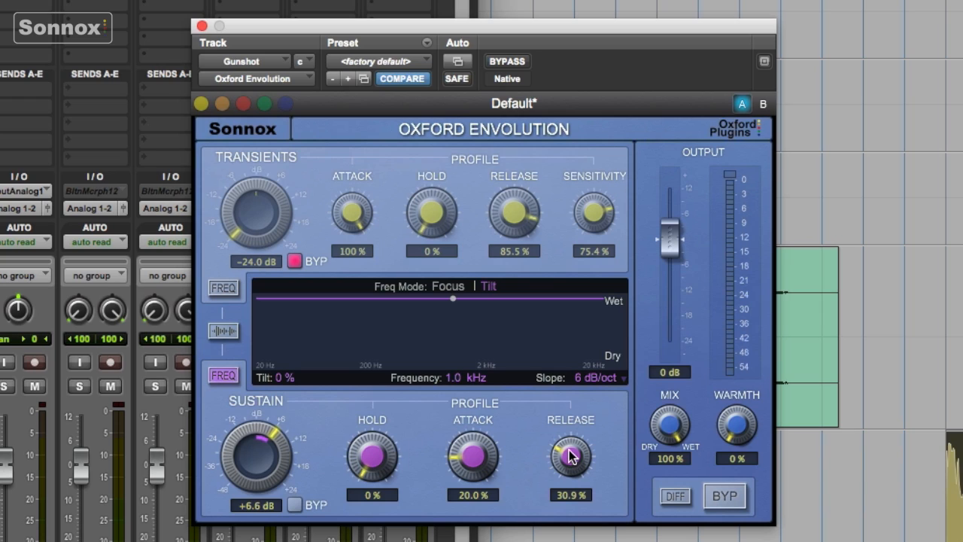
drag(569, 454, 574, 442)
Step: Switch the sustain frequency mode to Focus and set it to -100% at 781 Hz with a width of 100%
click(224, 376)
click(449, 287)
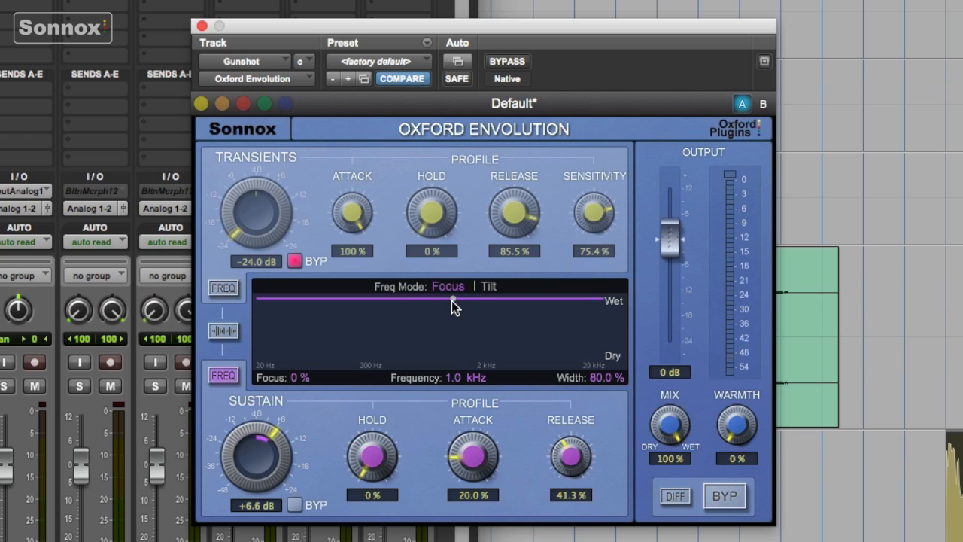
drag(450, 298, 440, 357)
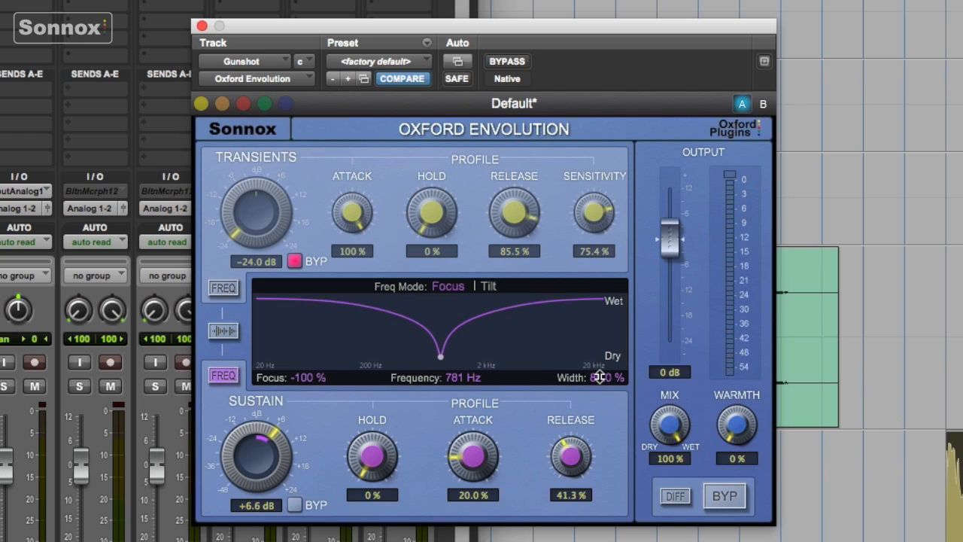
drag(605, 377, 606, 354)
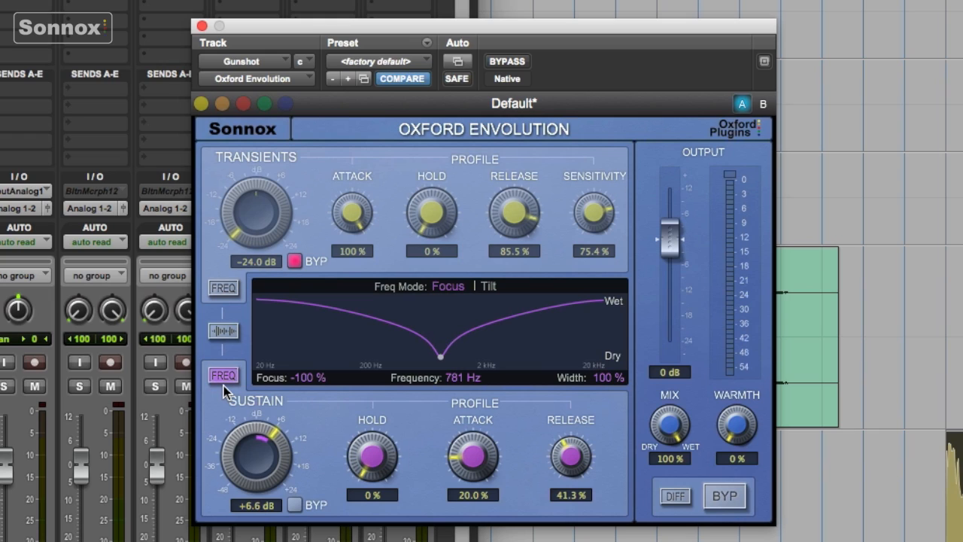
Step: Re-enable the transients section and compare the processed Gunshot with the whole effect bypassed
click(295, 260)
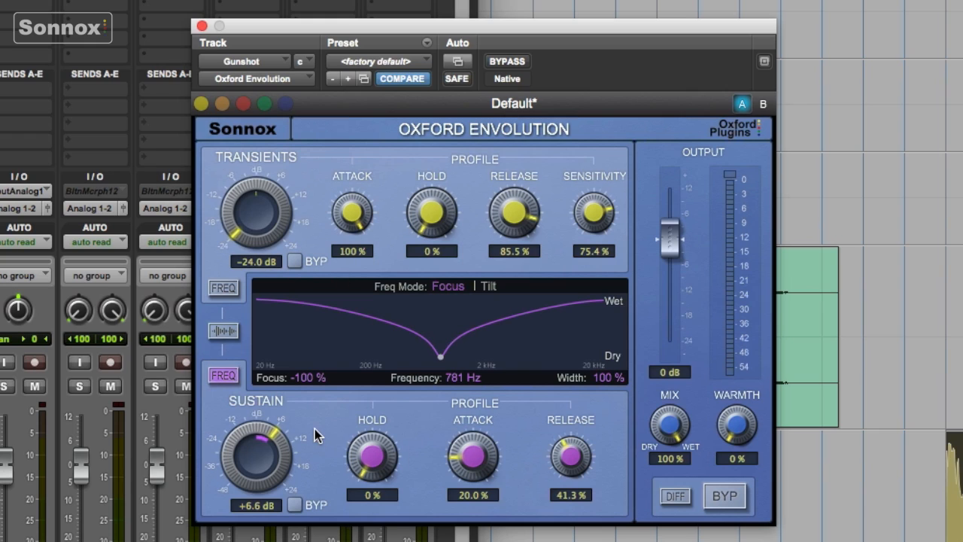
click(724, 496)
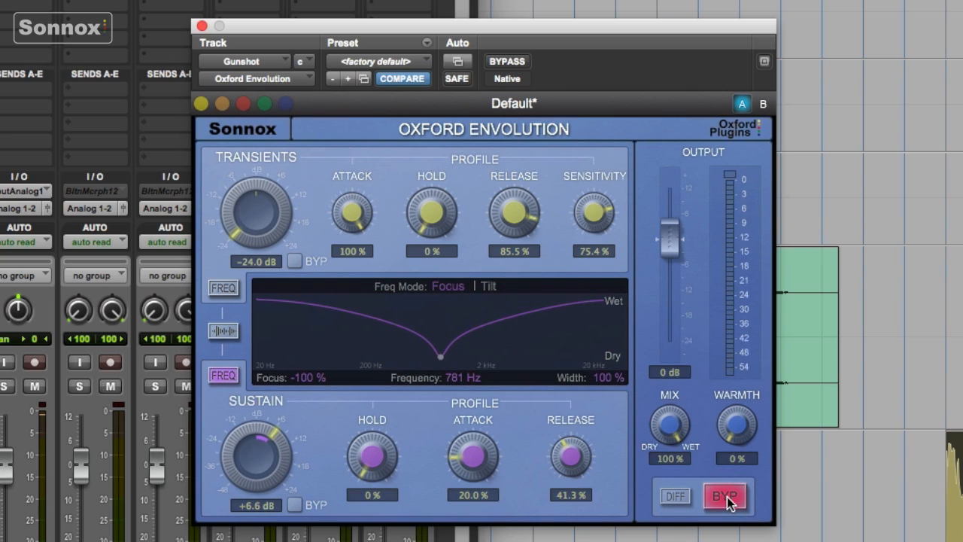
click(725, 496)
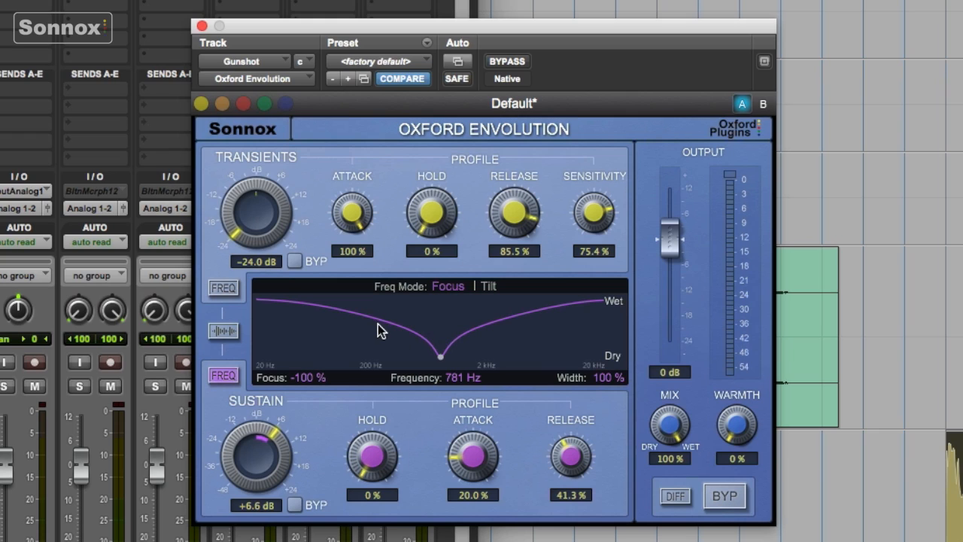
Step: Monitor the Gunshot's difference signal with the transients section bypassed
click(674, 497)
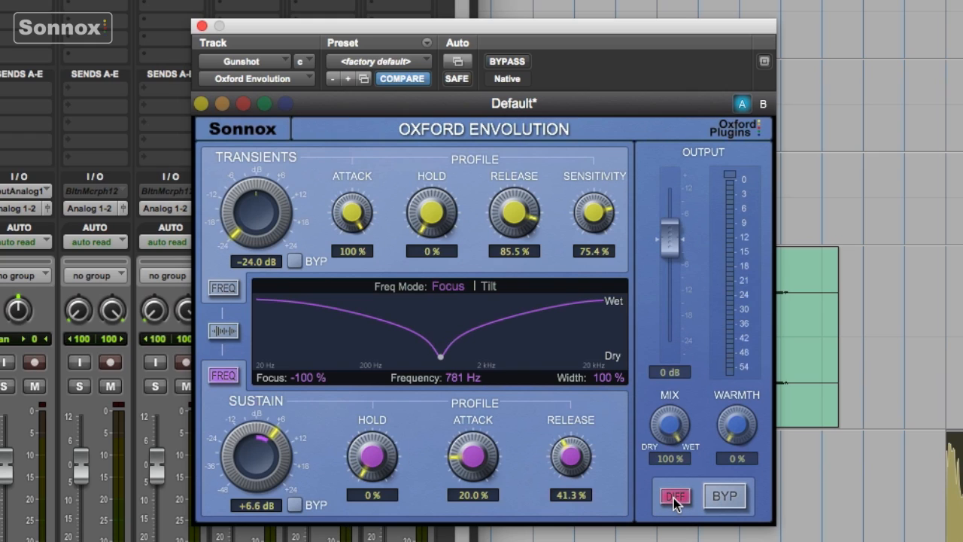
click(294, 261)
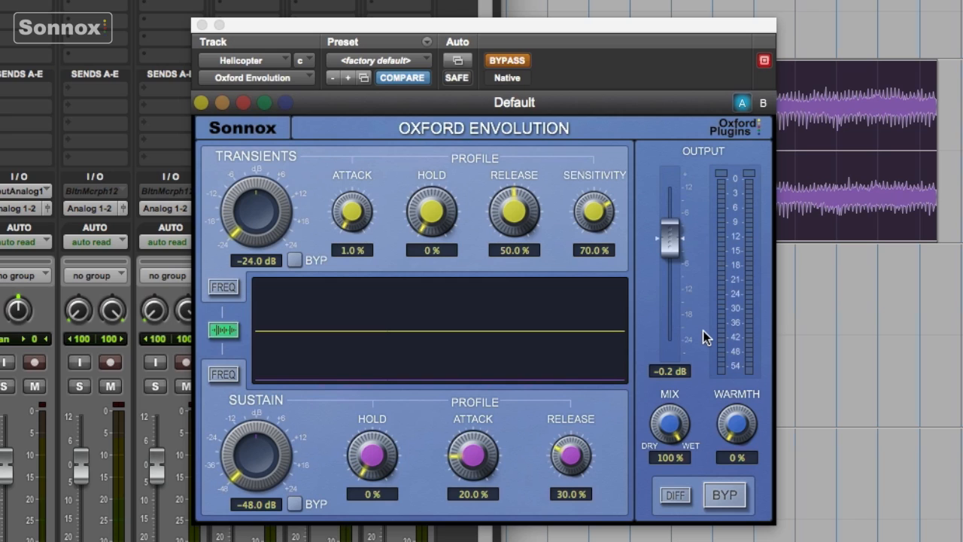
Step: Audition the Helicopter track with the plug-in bypassed, and play it again with the automated Envolution processing active
key(space)
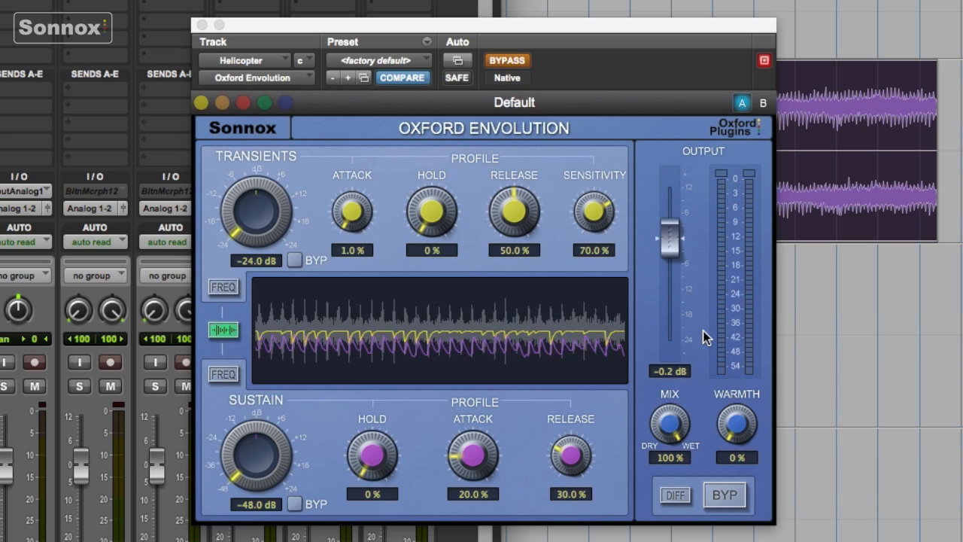
key(space)
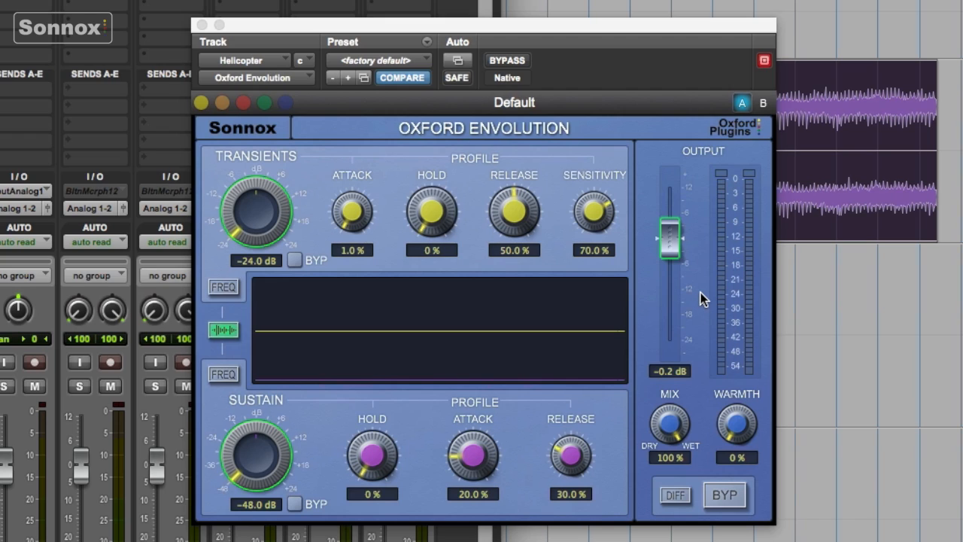
key(space)
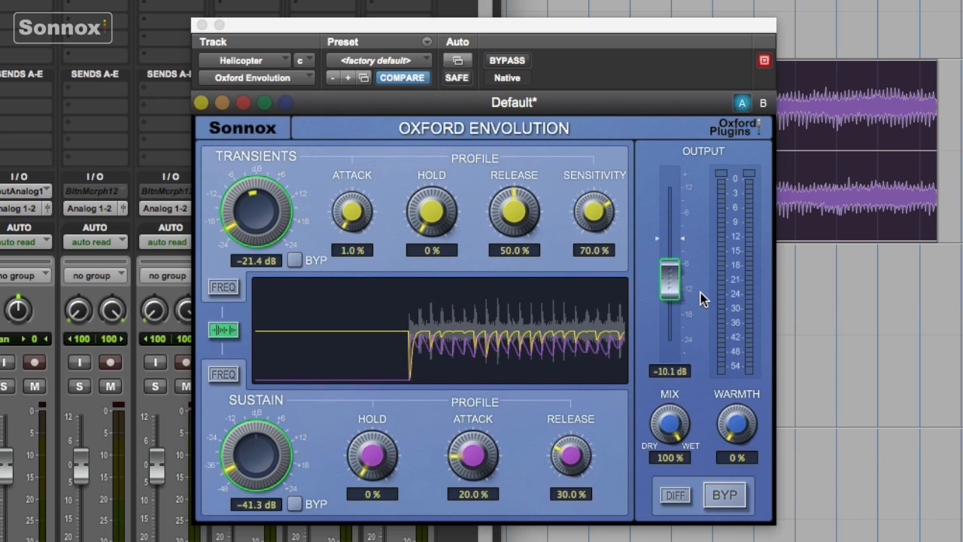